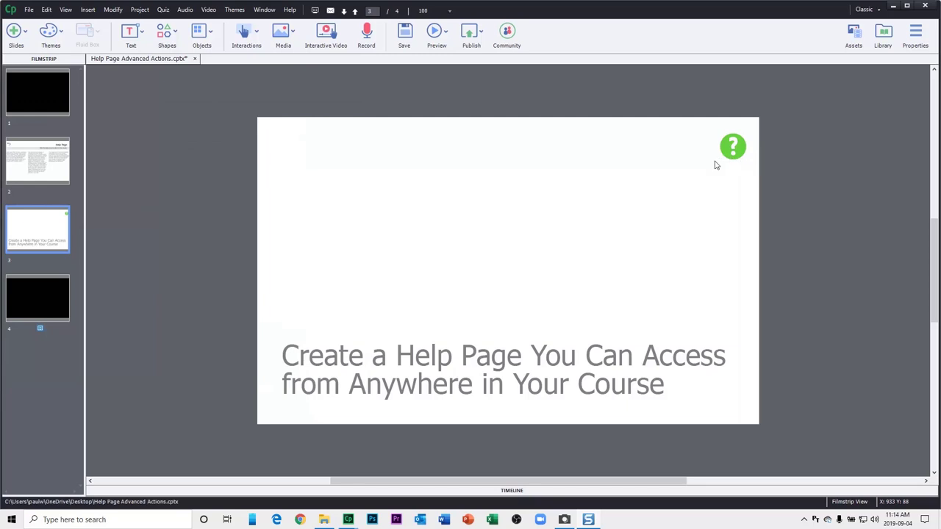
# Step: Examine slides 1 to 4, including the length of slide 4's timeline and each slide's enter and exit actions
pyautogui.click(52, 300)
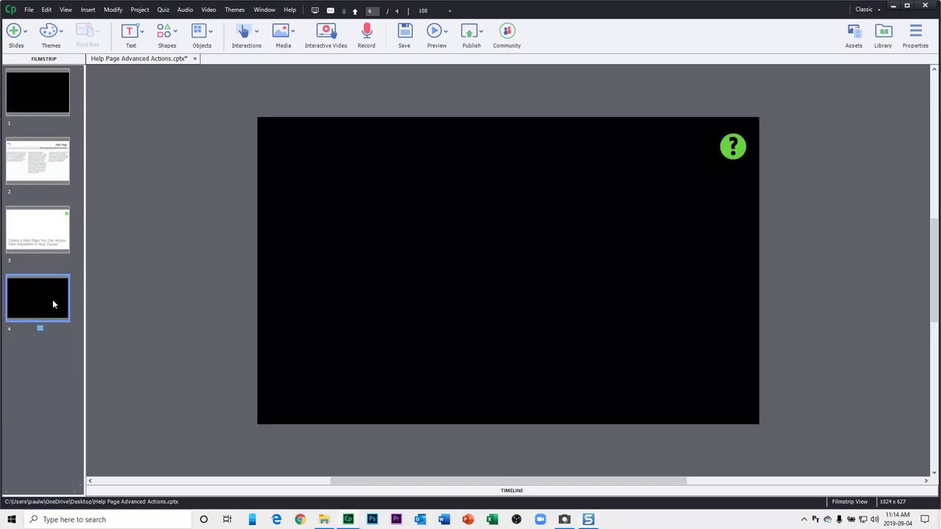
pyautogui.click(513, 491)
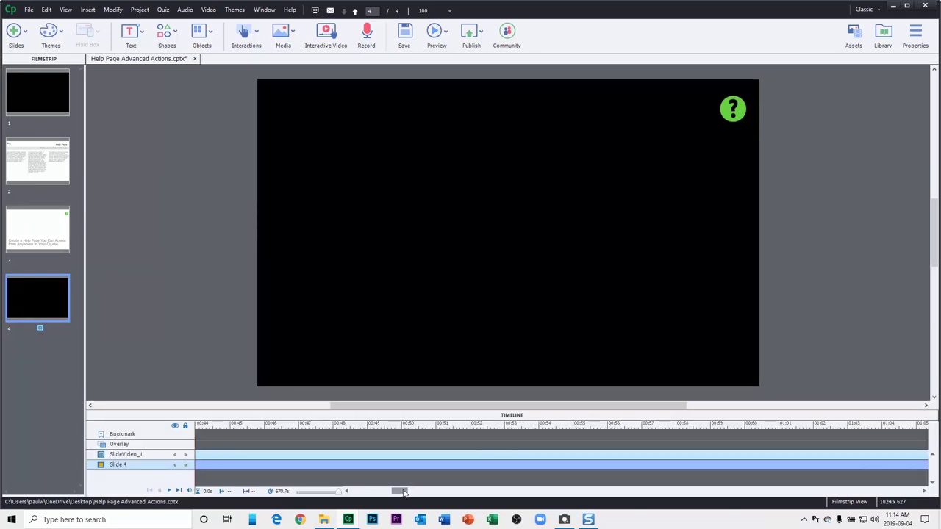
pyautogui.moveTo(403, 492); pyautogui.dragTo(918, 492)
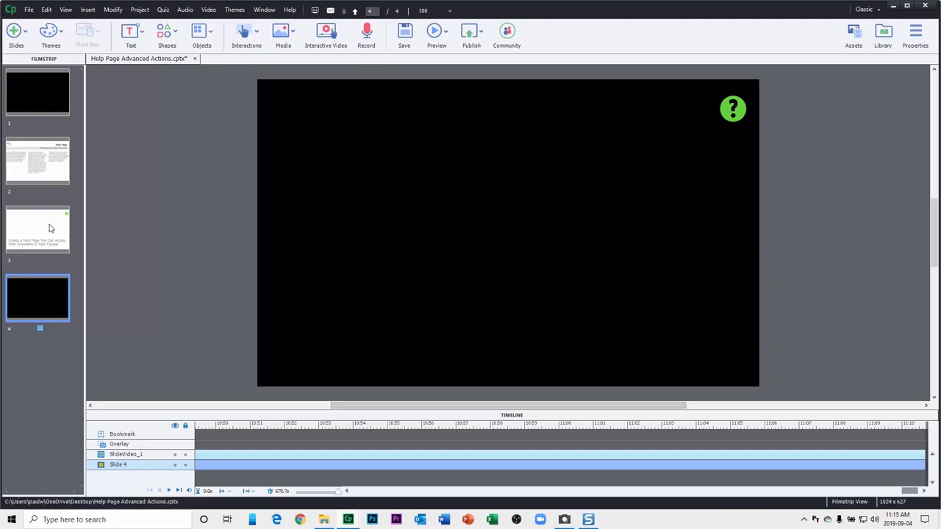
pyautogui.click(58, 94)
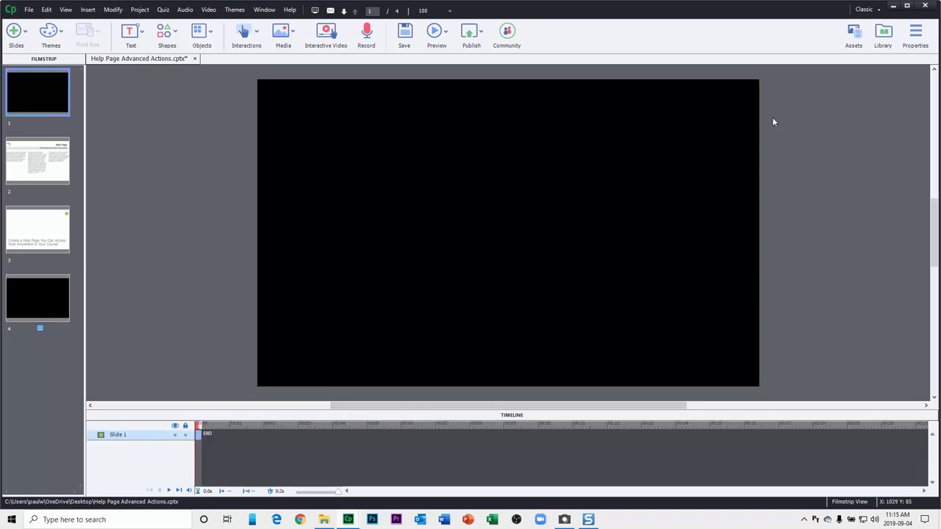
pyautogui.click(916, 46)
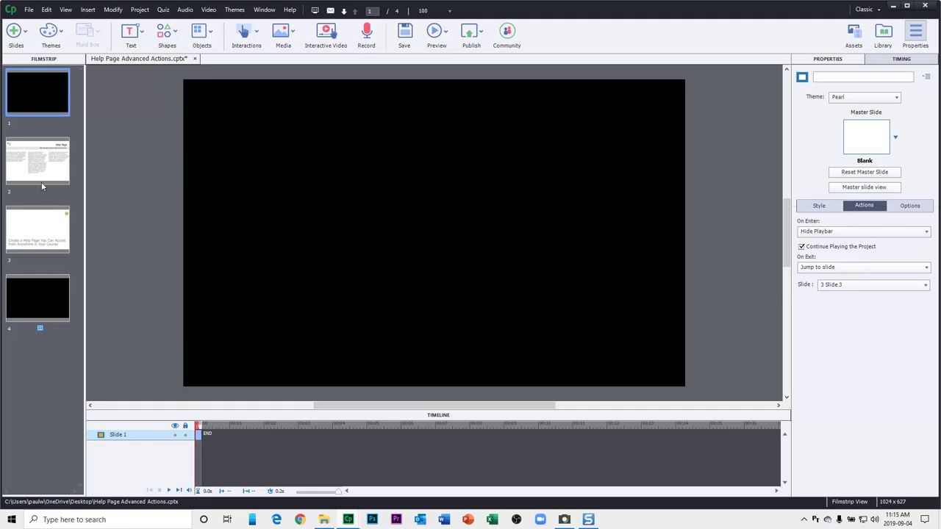
pyautogui.click(45, 159)
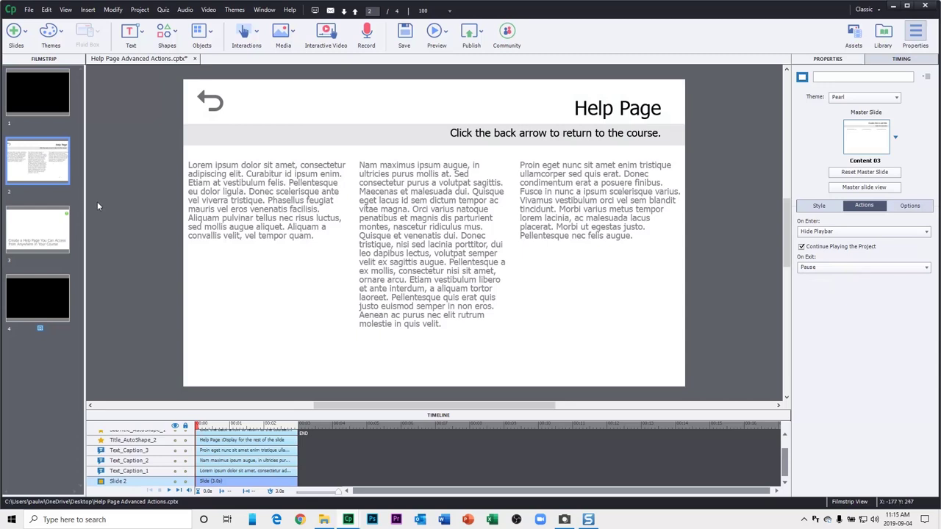
pyautogui.click(38, 240)
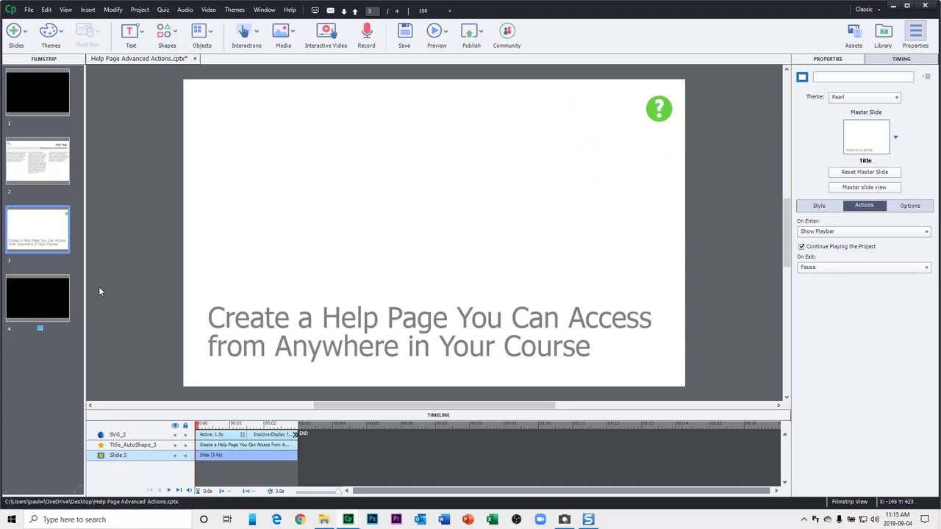
pyautogui.click(43, 306)
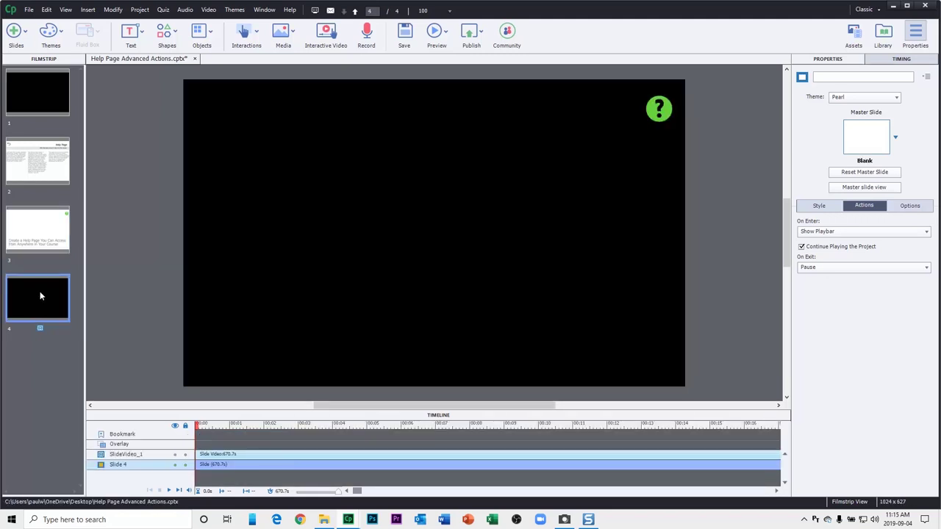
# Step: Turn off Pause After in the timing of the green help icon on slide 3
pyautogui.click(44, 236)
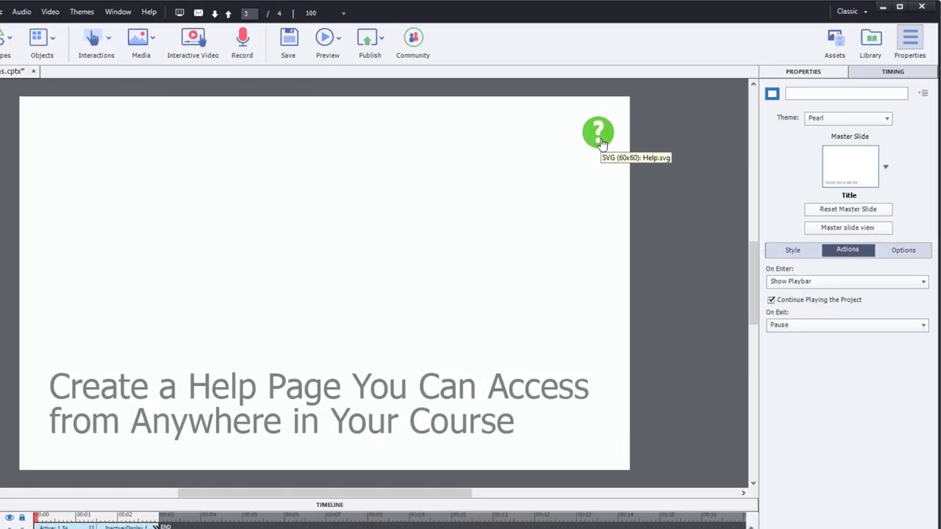
pyautogui.click(661, 116)
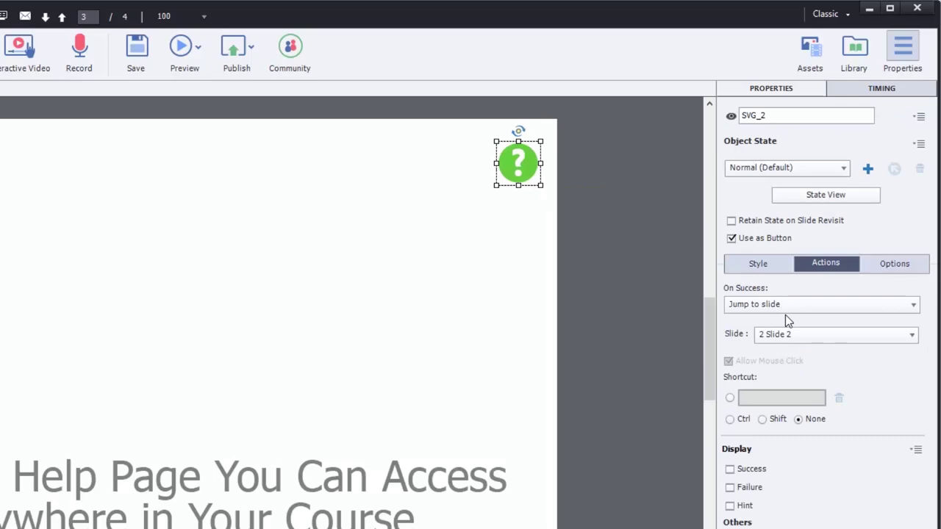
pyautogui.click(872, 94)
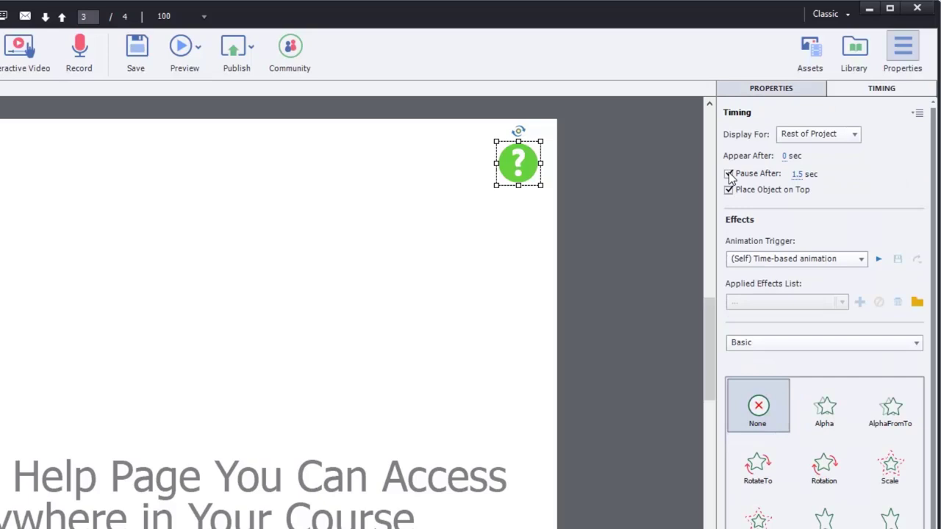
pyautogui.click(729, 174)
# Step: Set the help icon's On Success action to Execute Advanced Actions
pyautogui.click(795, 88)
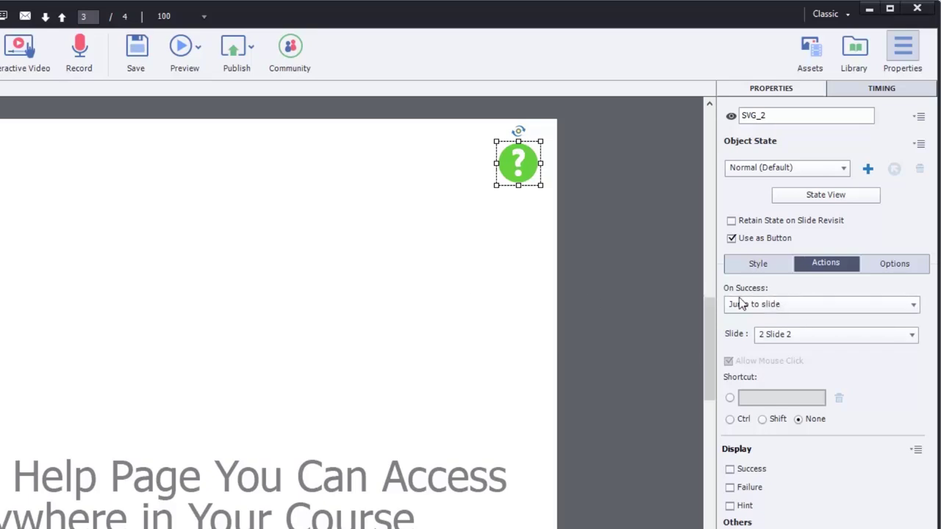
pyautogui.click(801, 304)
pyautogui.click(820, 420)
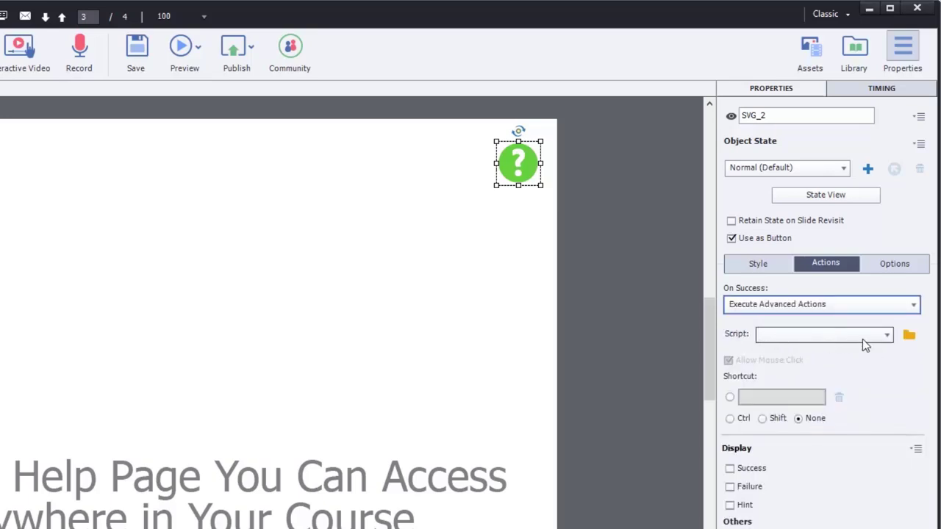
# Step: Start a new blank advanced action for the help icon and name it Help_Jump
pyautogui.click(909, 337)
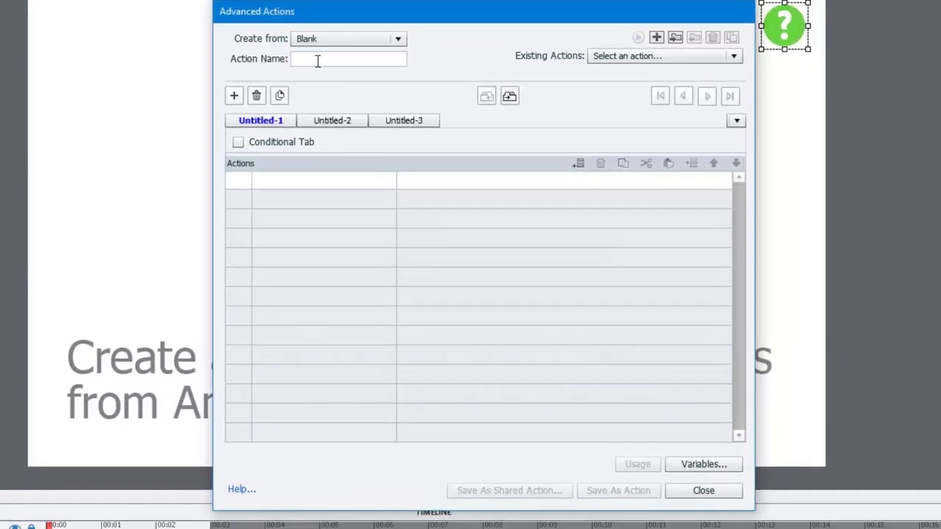
pyautogui.click(318, 61)
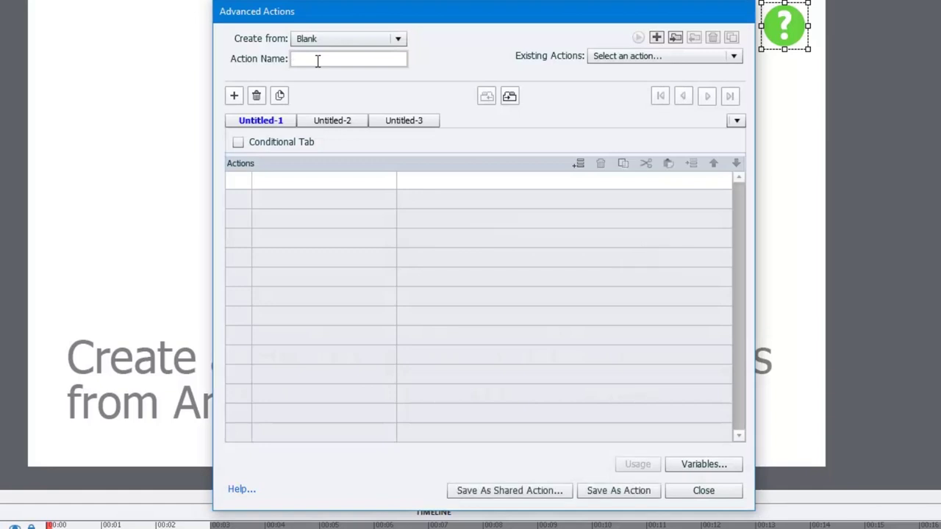
pyautogui.write('Help_')
pyautogui.write('Button')
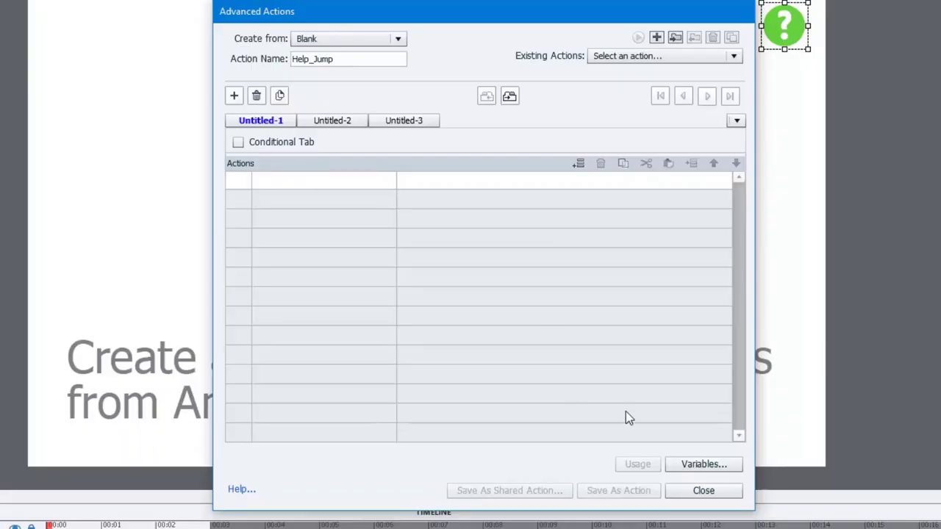
# Step: Create a user variable named v_jump_frame with no value
pyautogui.click(704, 465)
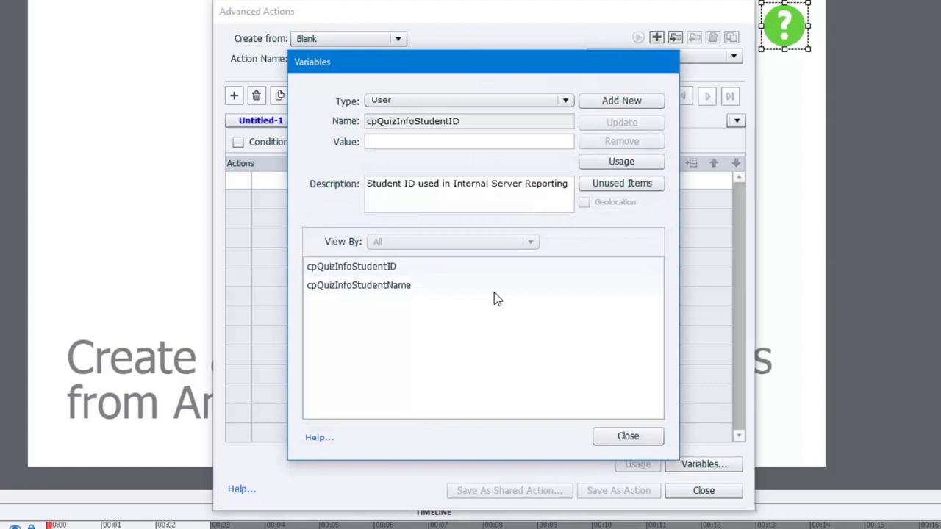
pyautogui.click(622, 101)
pyautogui.click(463, 125)
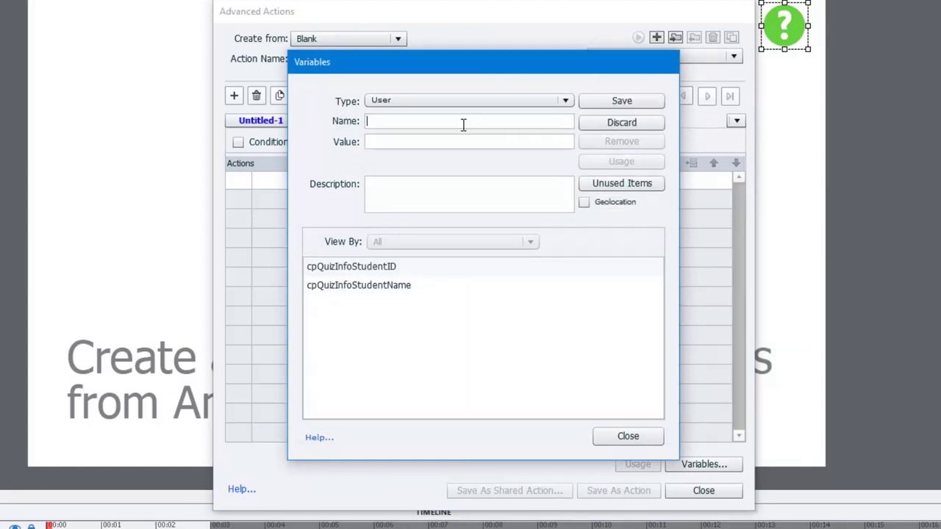
pyautogui.write('v_jump_frame')
pyautogui.click(624, 103)
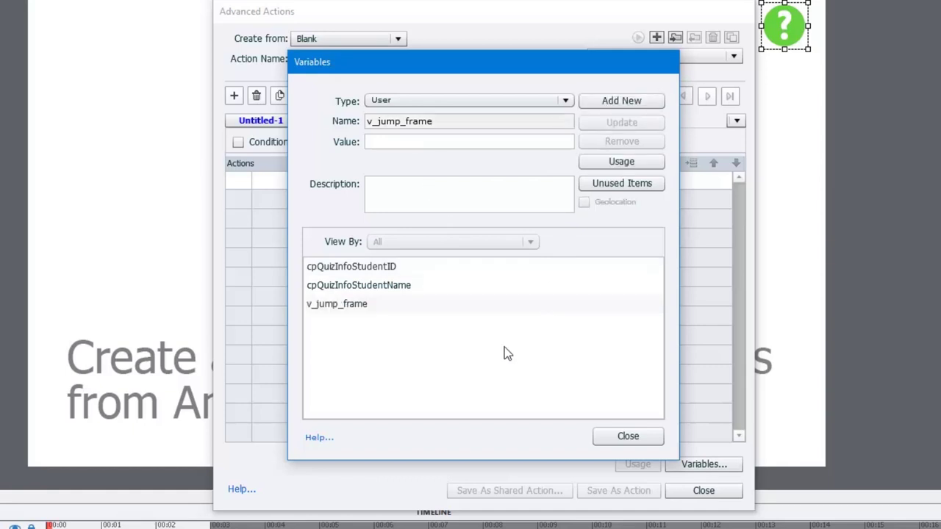
pyautogui.click(623, 437)
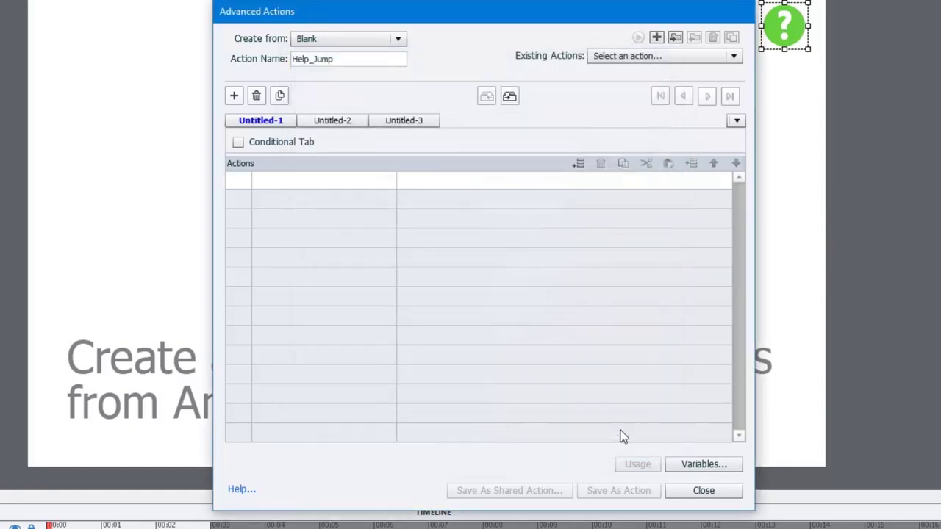
# Step: Add an Assign command as the first action of Help_Jump, with v_jump_frame as its target variable
pyautogui.doubleClick(286, 181)
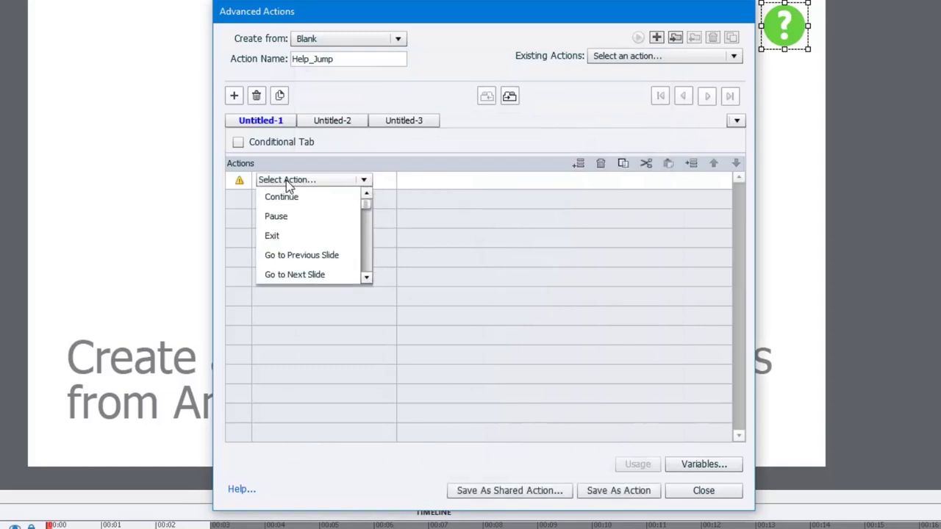
pyautogui.press('a')
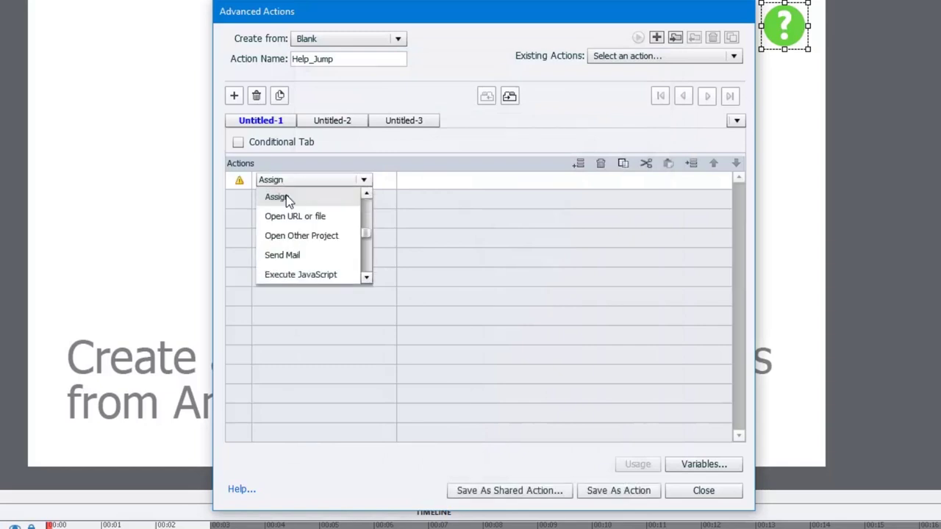
pyautogui.click(286, 195)
pyautogui.write('v')
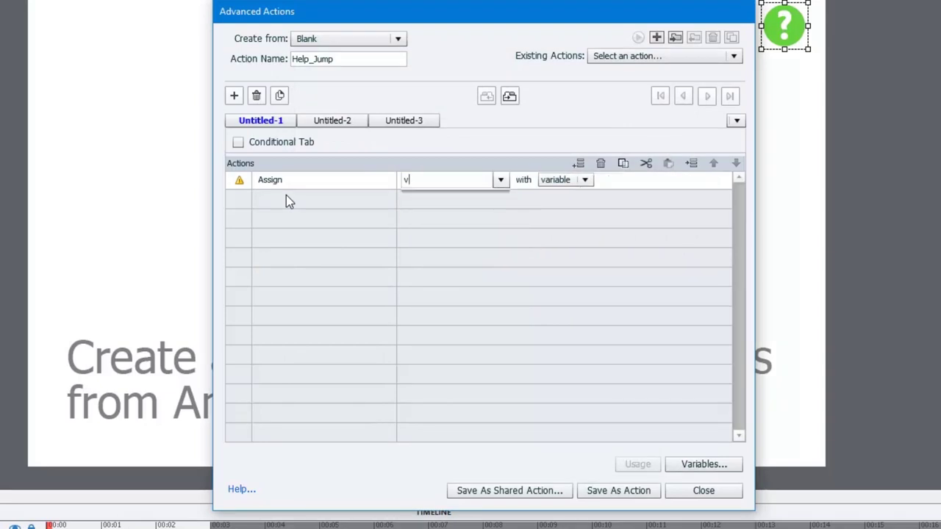
pyautogui.write('_')
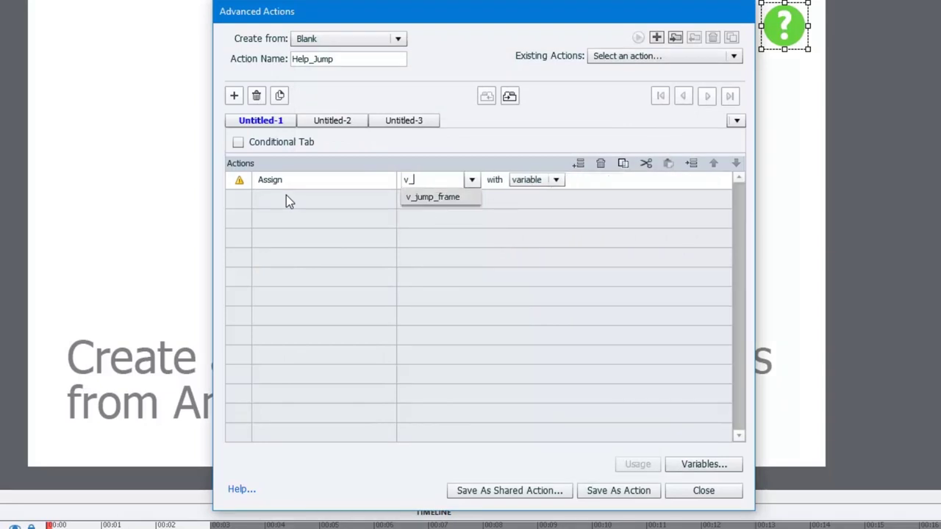
pyautogui.press('Return')
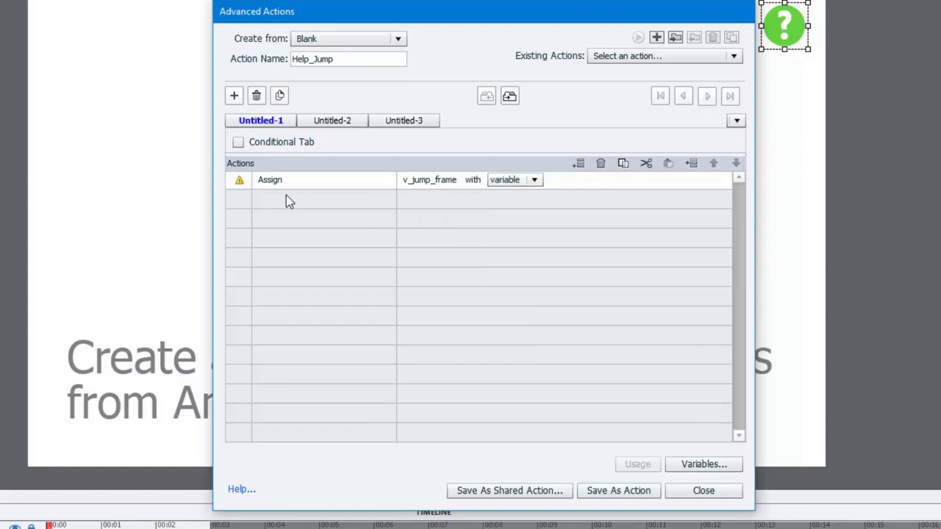
# Step: Use the system variable cpInfoCurrentFrame as the source assigned to v_jump_frame
pyautogui.click(534, 181)
pyautogui.click(522, 197)
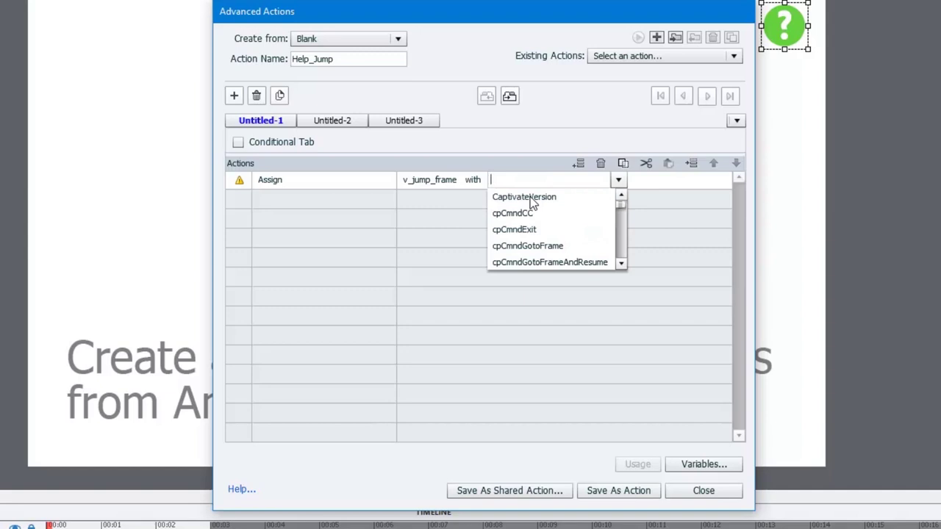
pyautogui.click(532, 197)
pyautogui.write('c')
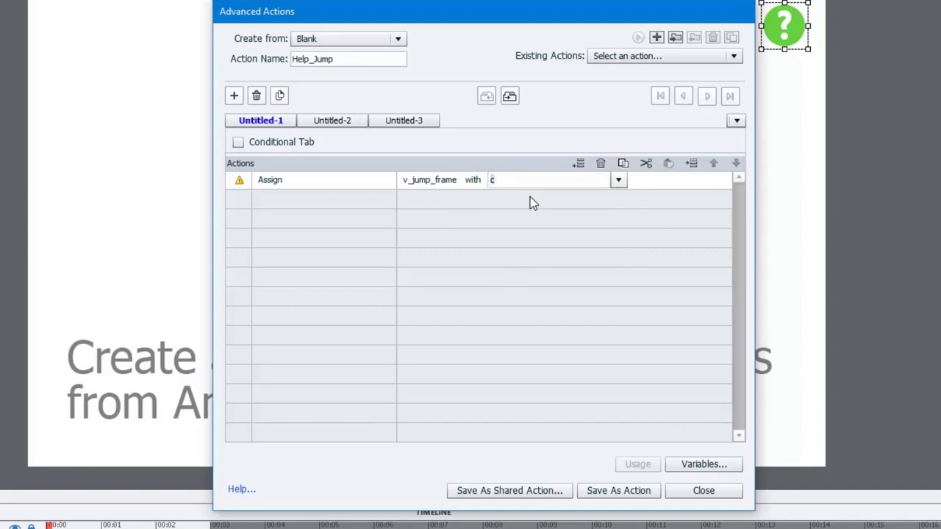
pyautogui.write('pinfocu')
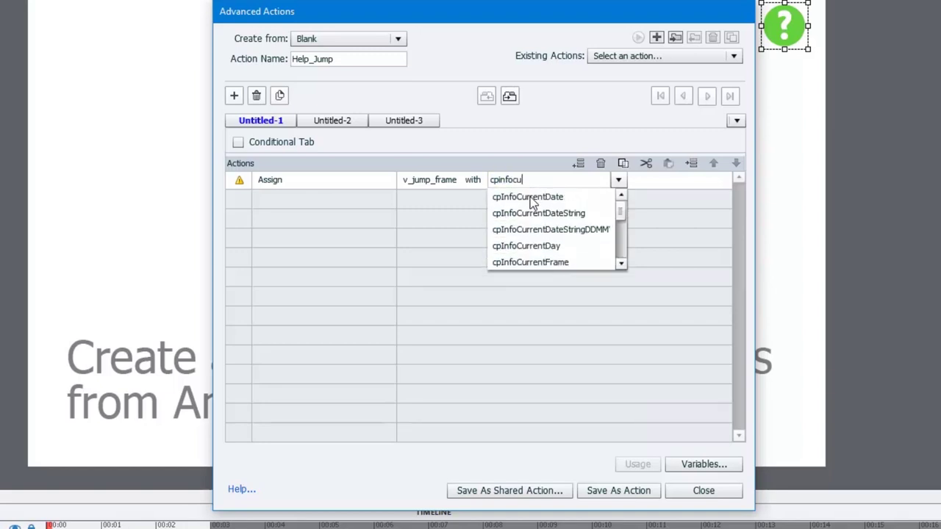
pyautogui.write('rr')
pyautogui.press('Down')
pyautogui.press('Down')
pyautogui.press('Down')
pyautogui.press('Down')
pyautogui.press('Return')
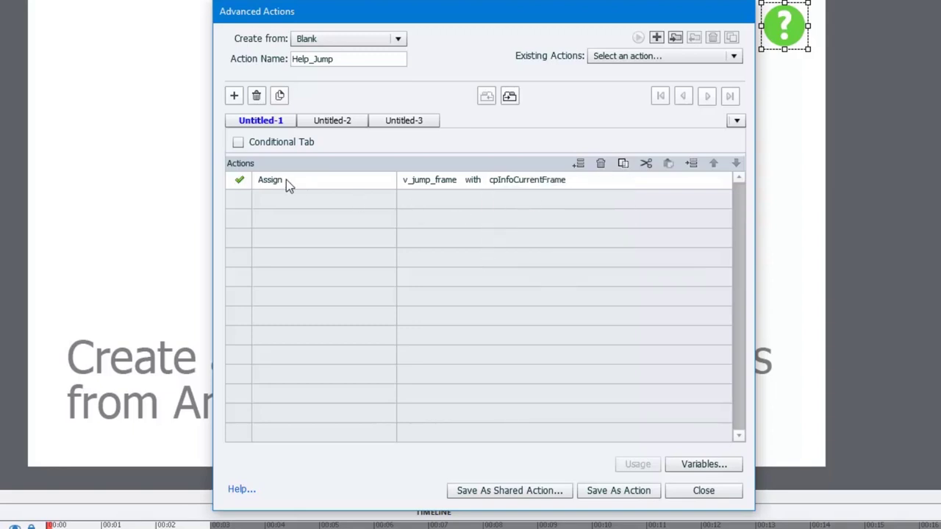
# Step: Add a second action to Help_Jump, Jump to Slide, with 2 Slide 2 as its destination
pyautogui.click(273, 200)
pyautogui.click(273, 200)
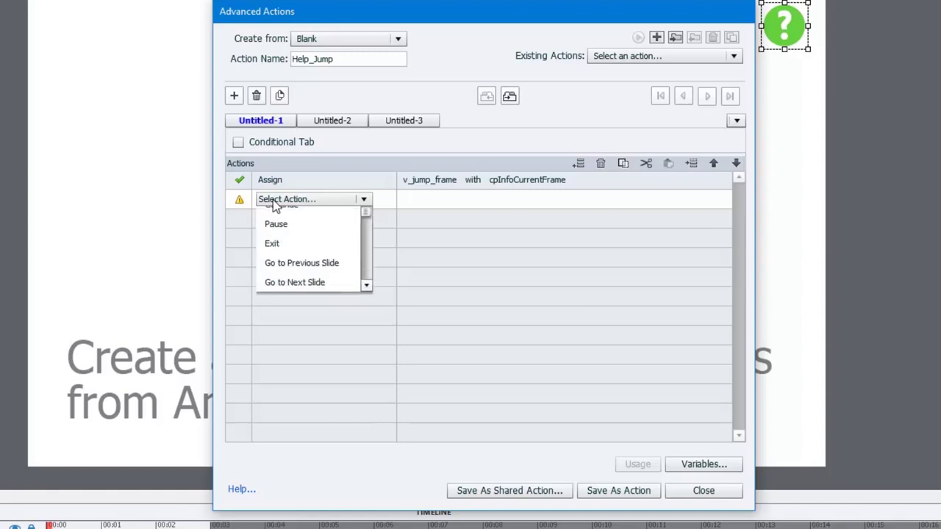
pyautogui.click(280, 213)
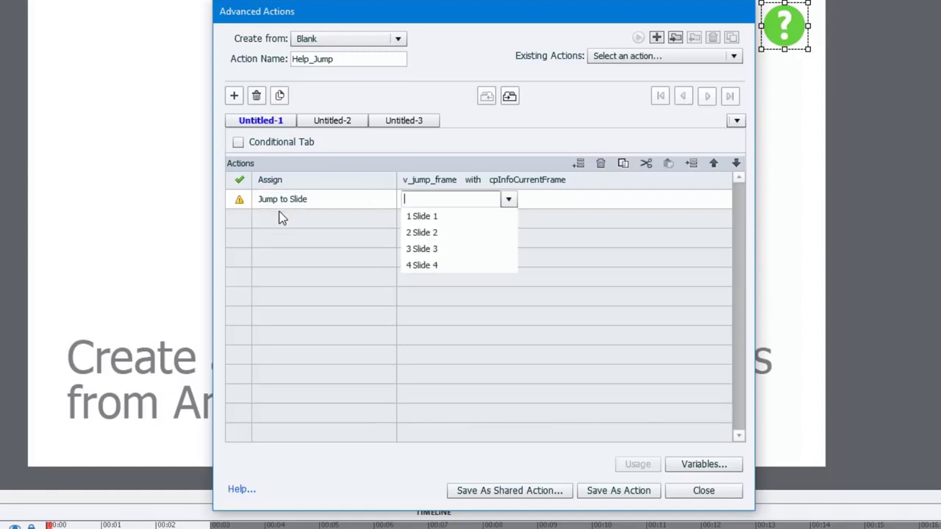
pyautogui.click(439, 233)
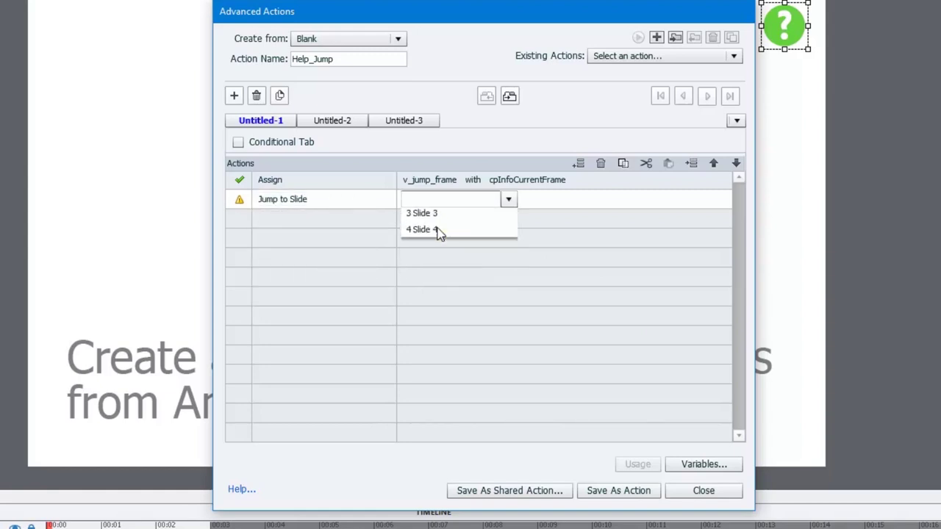
# Step: Save Help_Jump as an action and close the advanced actions editor
pyautogui.click(627, 490)
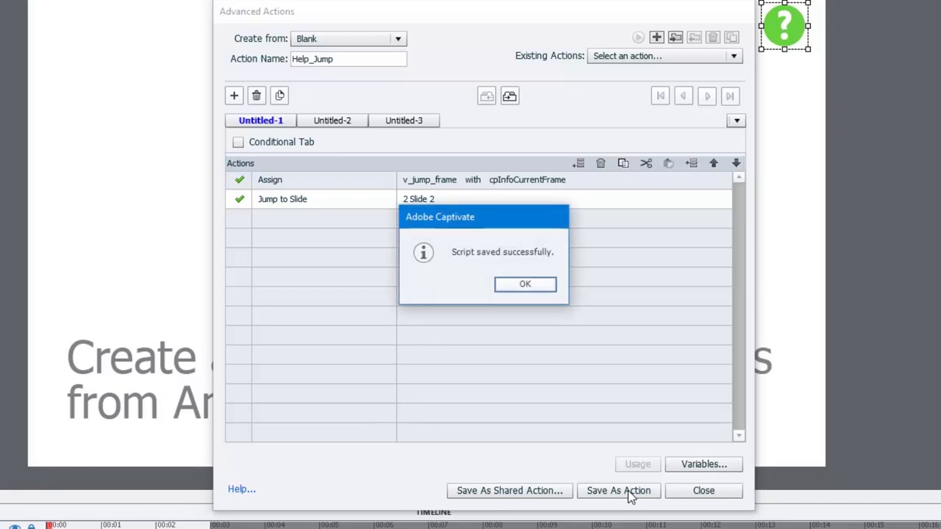
pyautogui.click(518, 283)
pyautogui.click(704, 490)
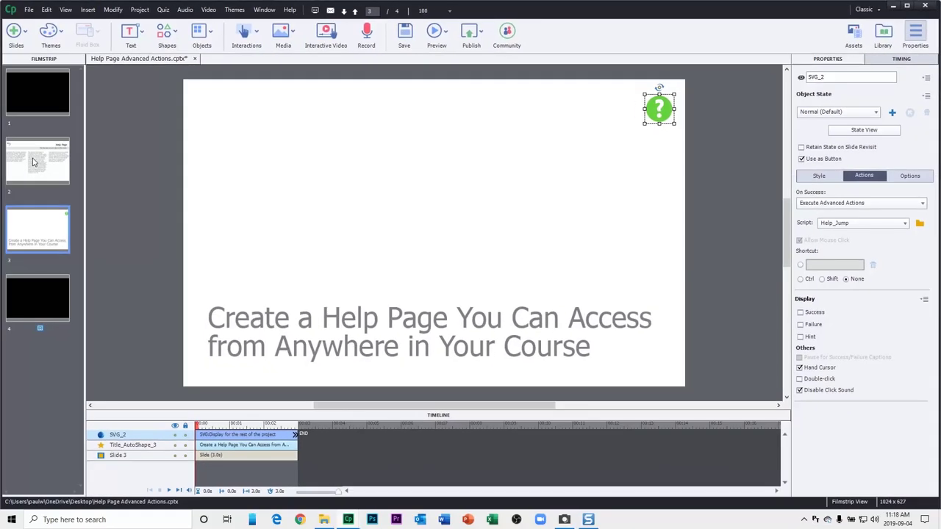
# Step: Set the back arrow on the slide 2 help page to Execute Advanced Actions on success
pyautogui.click(32, 162)
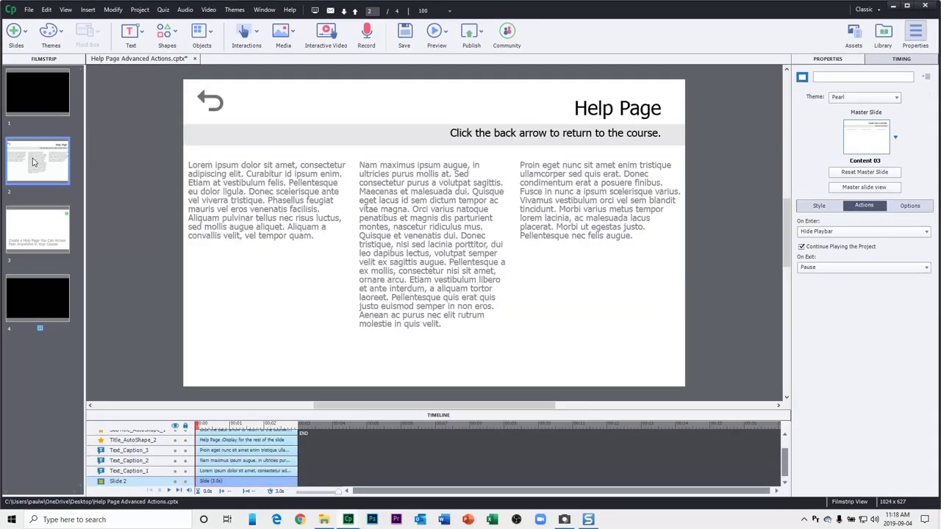
pyautogui.click(211, 108)
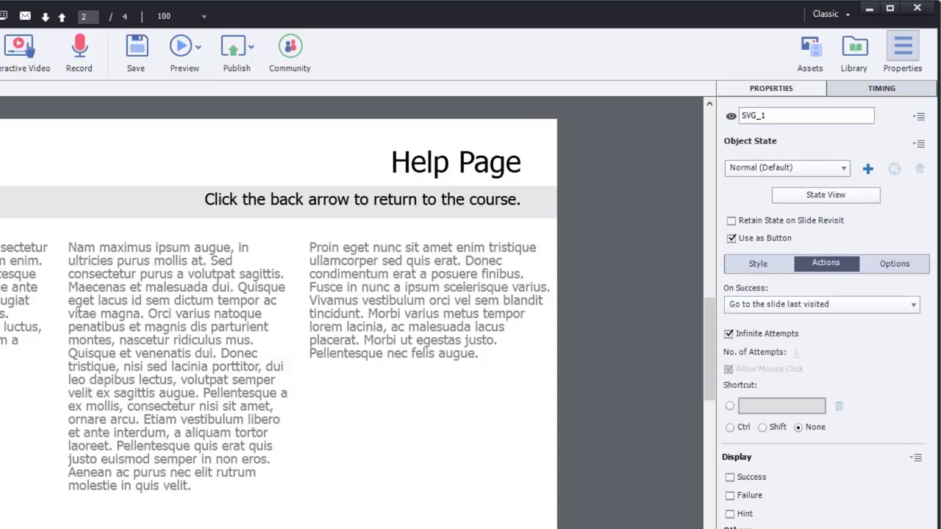
pyautogui.click(807, 310)
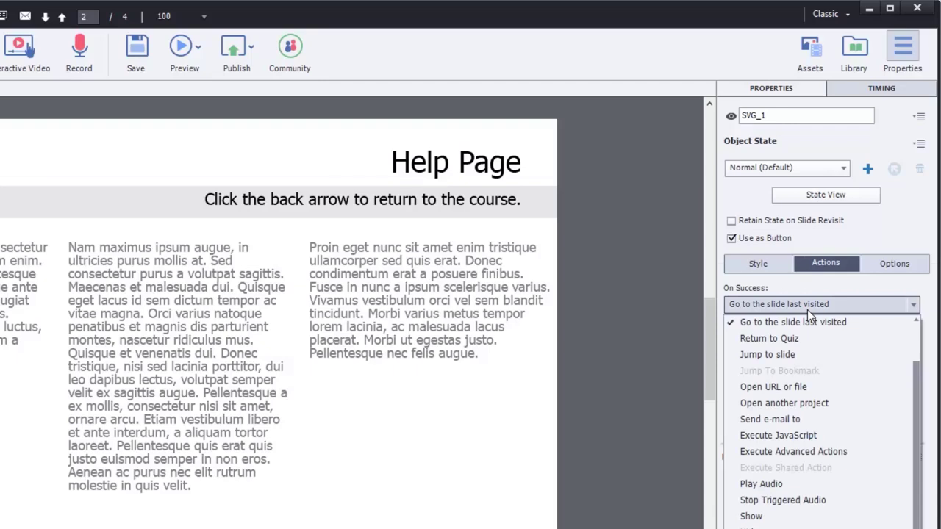
pyautogui.click(812, 450)
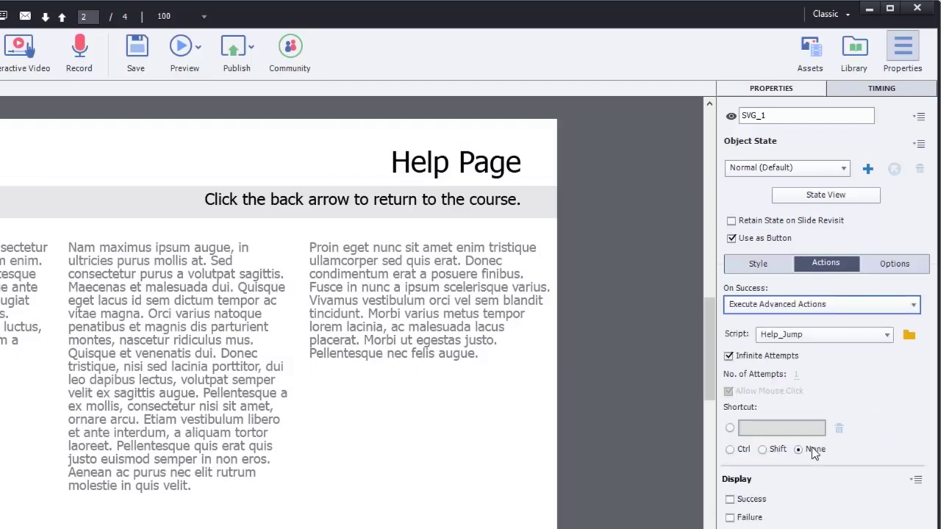
# Step: Create a new blank advanced action for the back arrow and name it Return
pyautogui.click(910, 336)
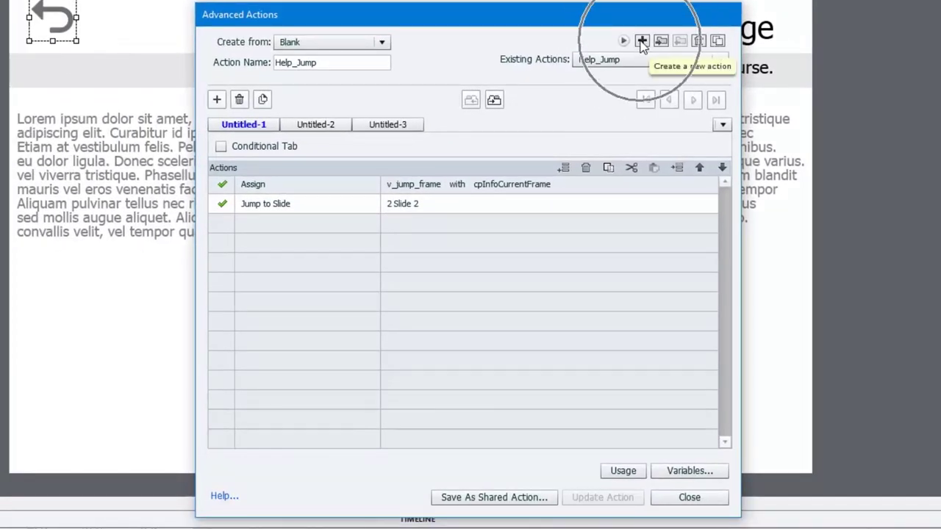
pyautogui.click(642, 42)
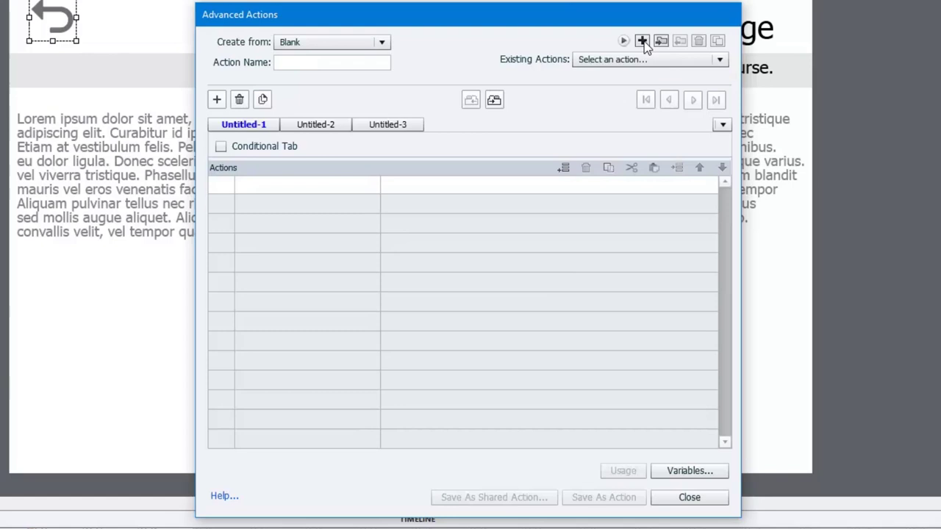
pyautogui.click(320, 68)
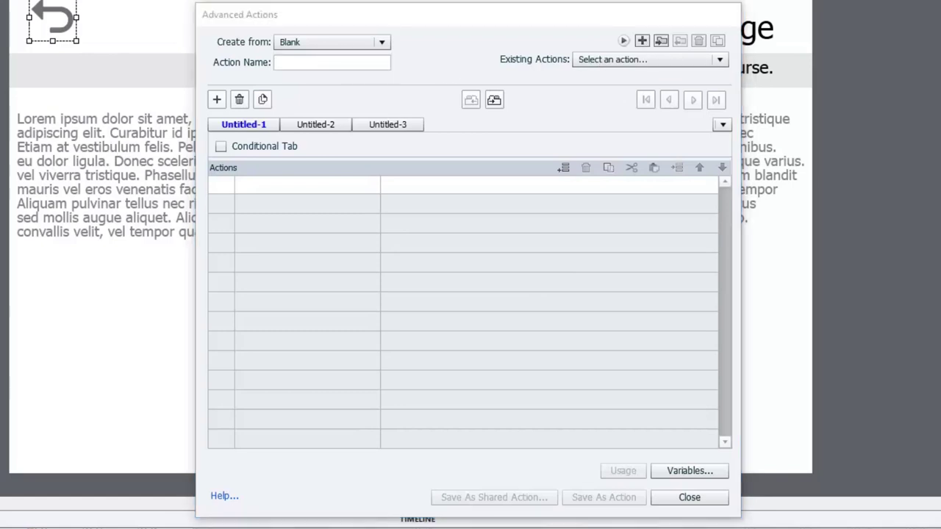
pyautogui.click(322, 63)
pyautogui.write('Return')
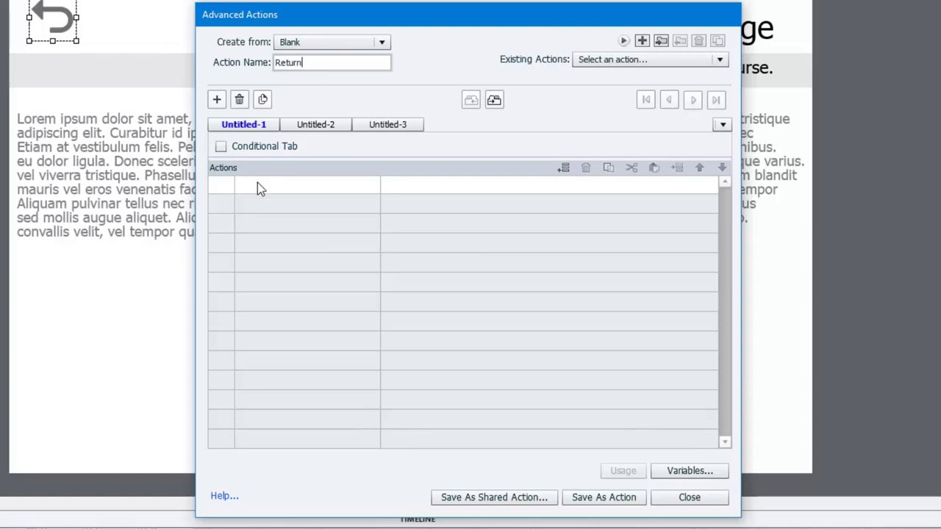
# Step: Add an Assign command as the first action of Return, with cpCmndGotoFrameAndResume as its target variable
pyautogui.doubleClick(258, 184)
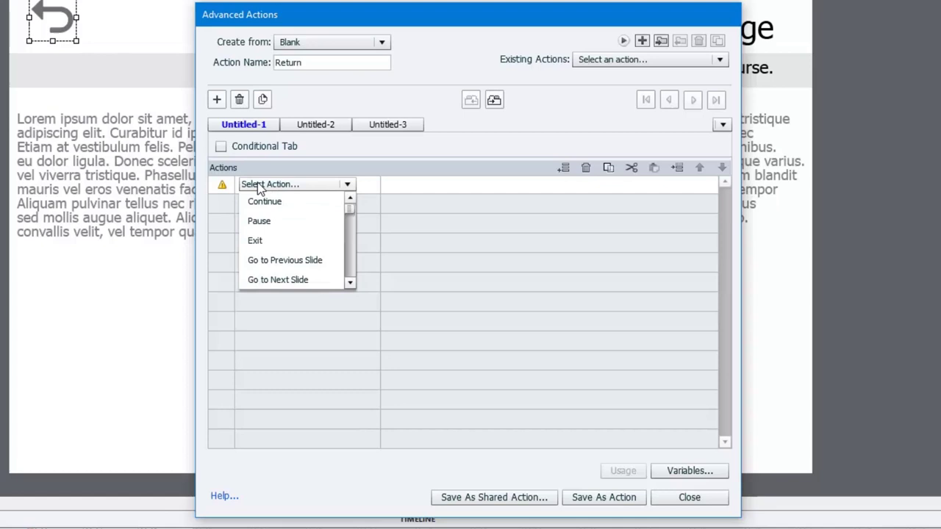
pyautogui.write('a')
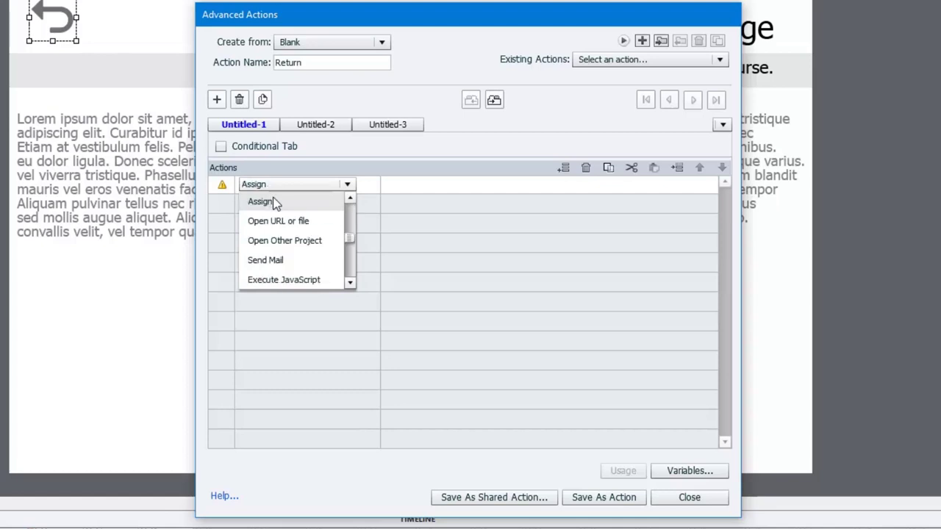
pyautogui.click(276, 203)
pyautogui.write('cpcm')
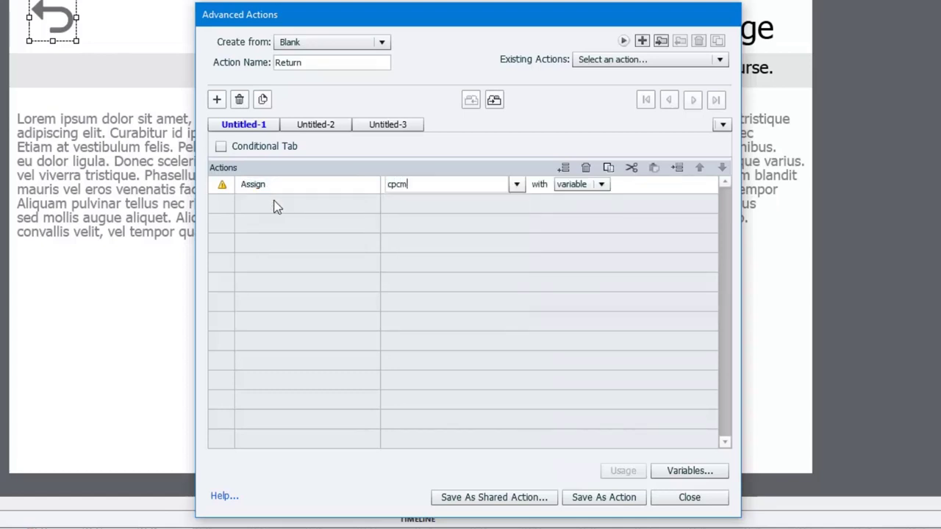
pyautogui.write('ndgoto')
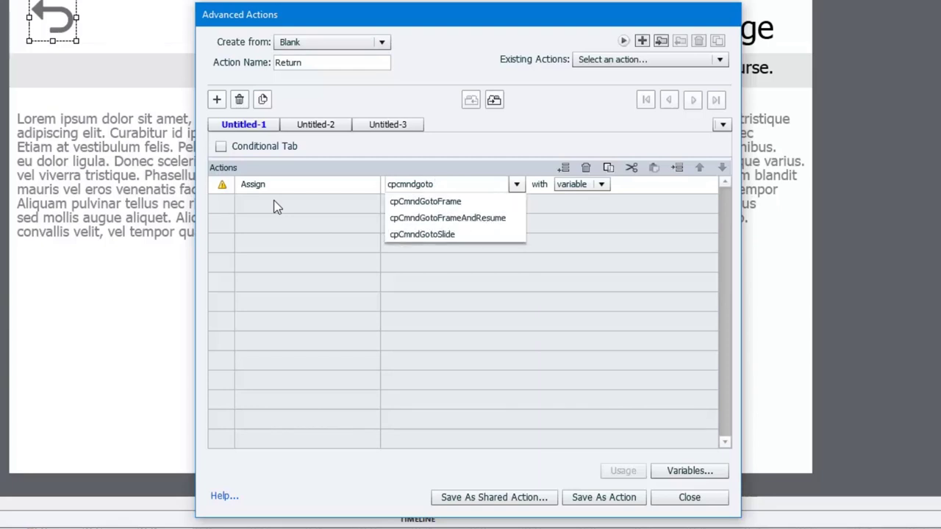
pyautogui.press('Down')
pyautogui.press('Down')
pyautogui.press('Return')
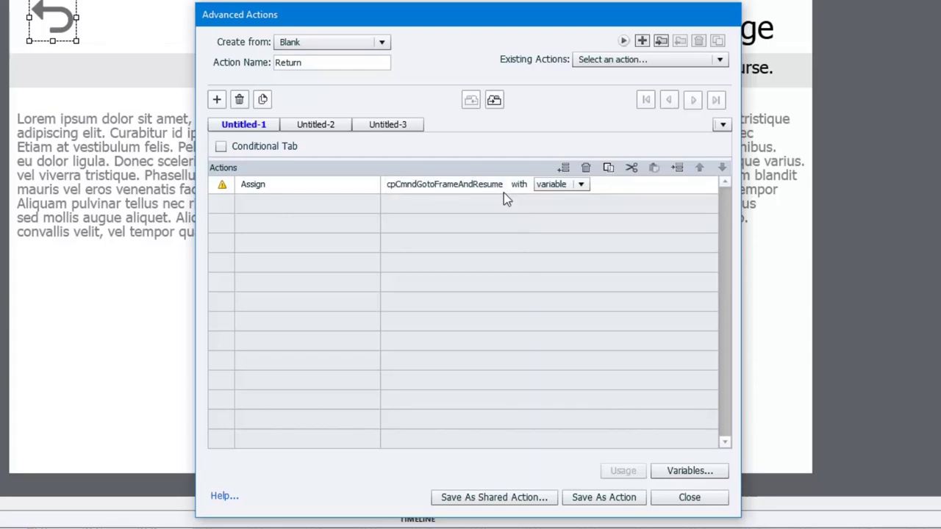
# Step: Use the variable v_jump_frame as the source assigned to cpCmndGotoFrameAndResume
pyautogui.click(581, 184)
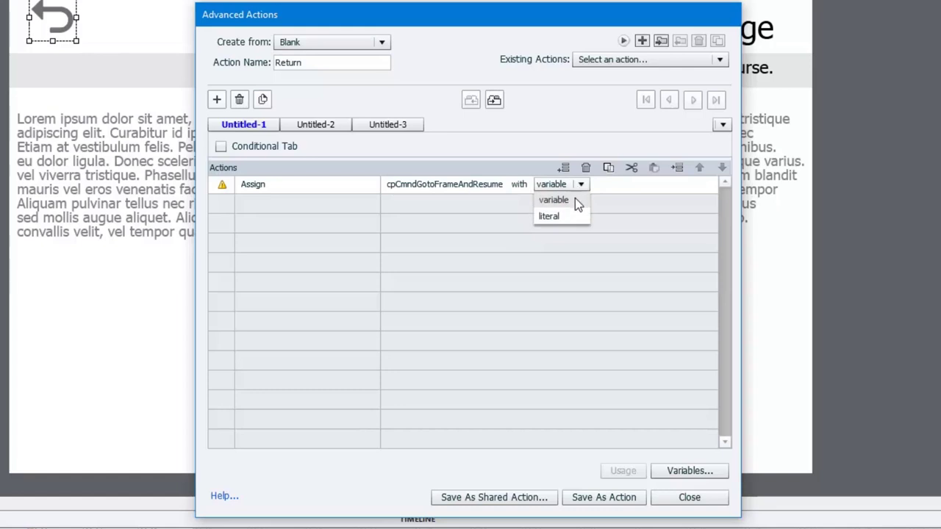
pyautogui.click(574, 199)
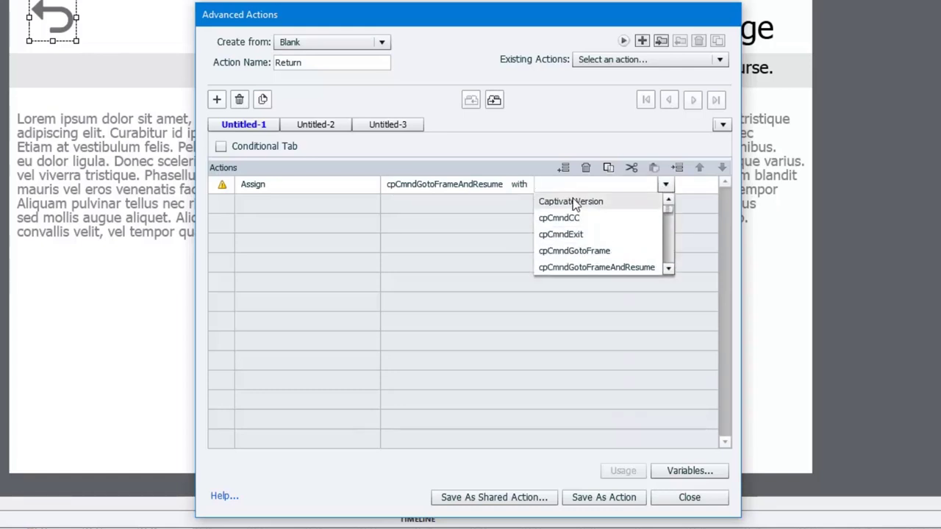
pyautogui.write('v_')
pyautogui.click(573, 201)
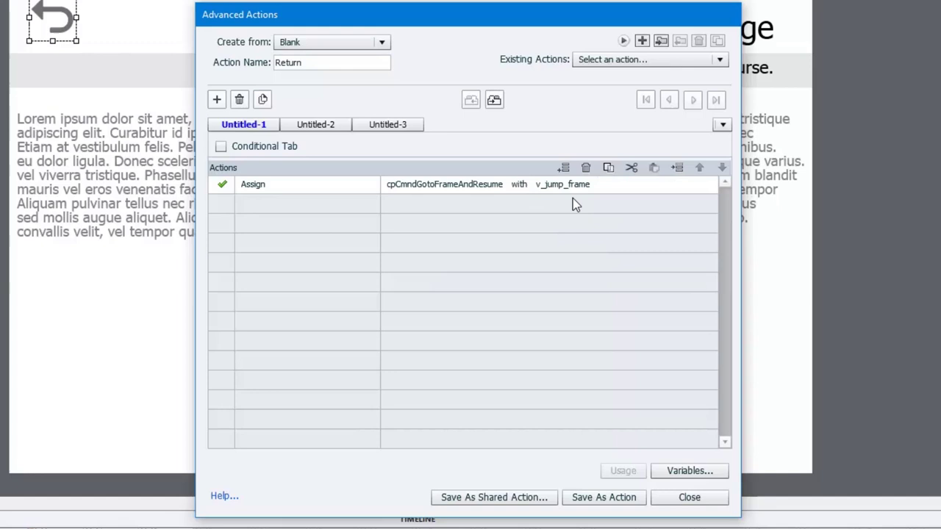
# Step: Save Return as an action and choose it as the script the back arrow executes
pyautogui.click(602, 498)
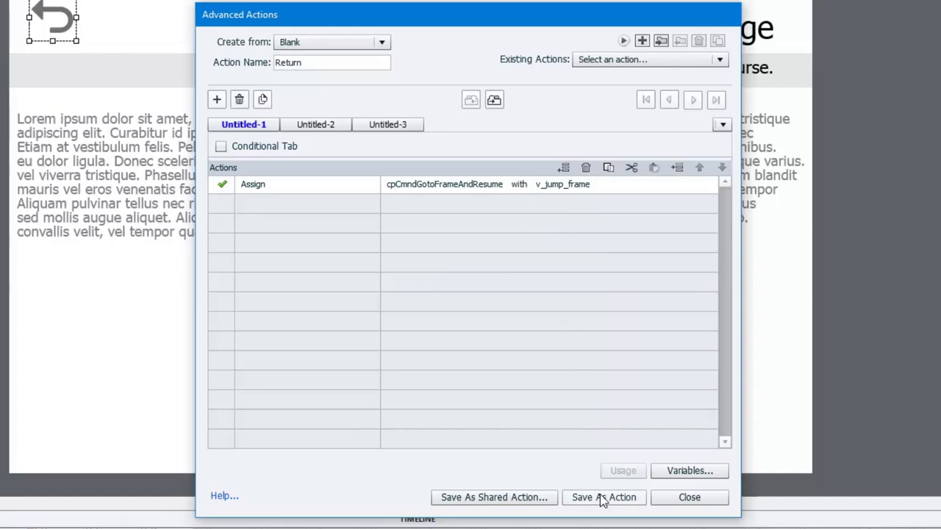
pyautogui.click(496, 291)
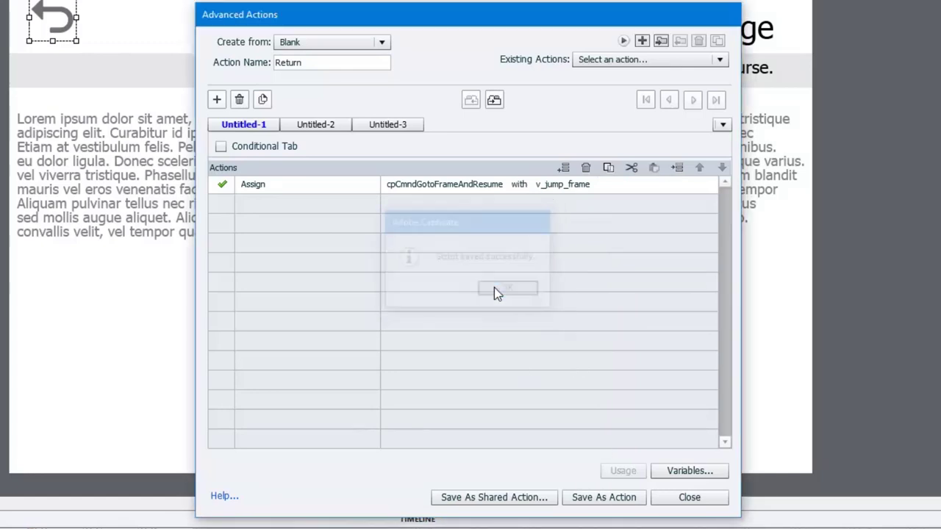
pyautogui.click(698, 497)
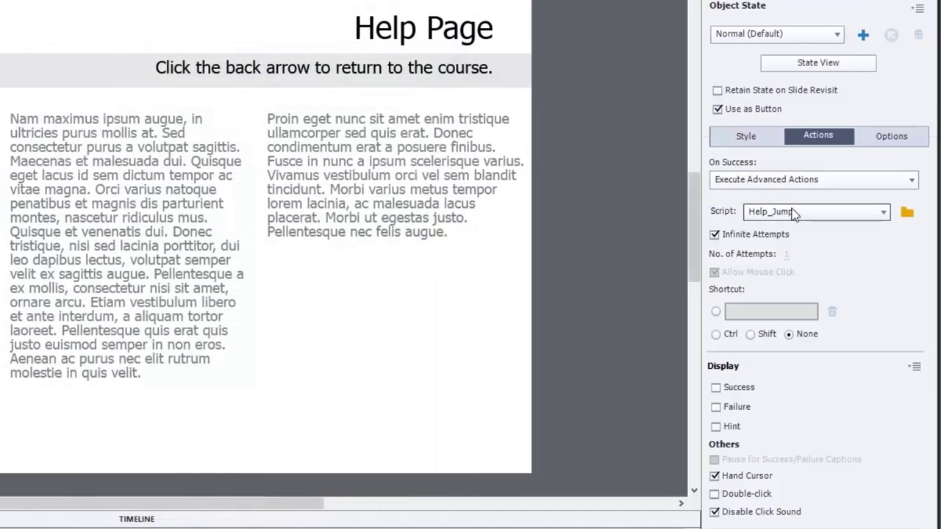
pyautogui.click(928, 211)
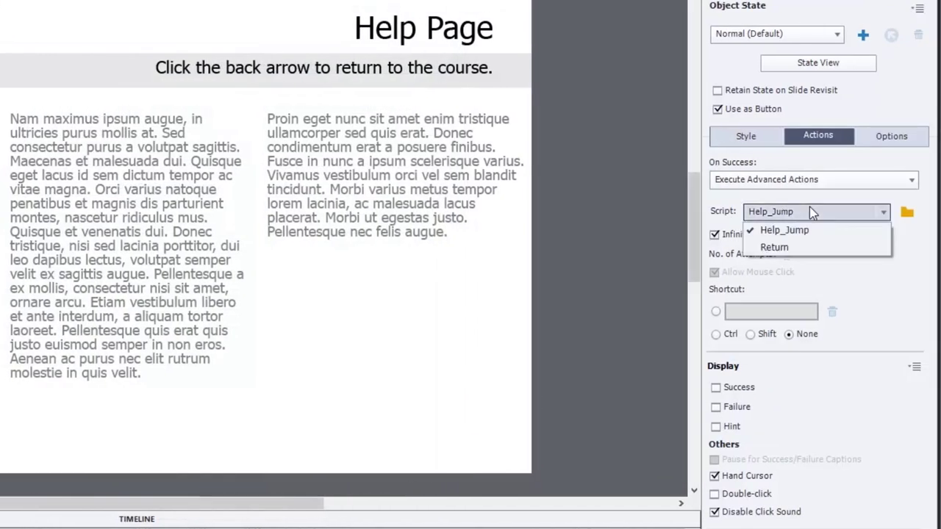
pyautogui.click(793, 248)
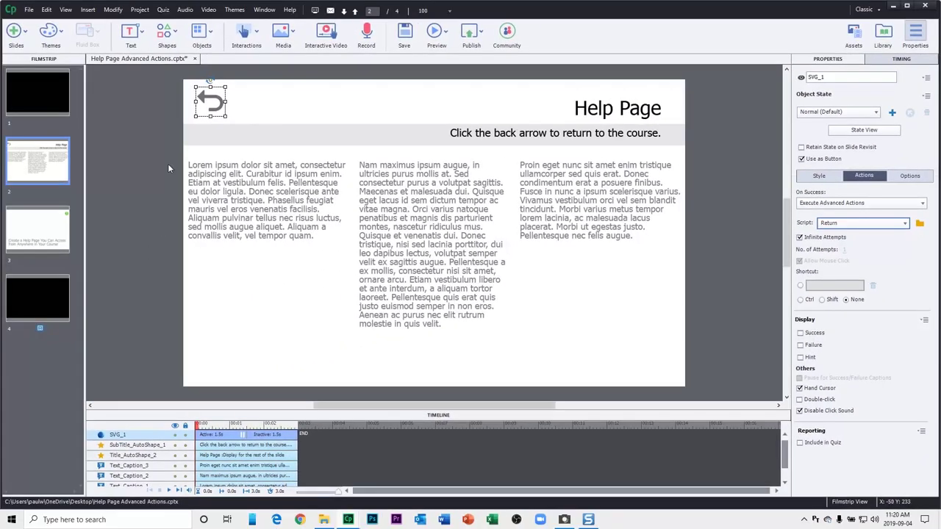
# Step: Preview the project, play the video, and test the green help button and the help page's back arrow
pyautogui.click(444, 34)
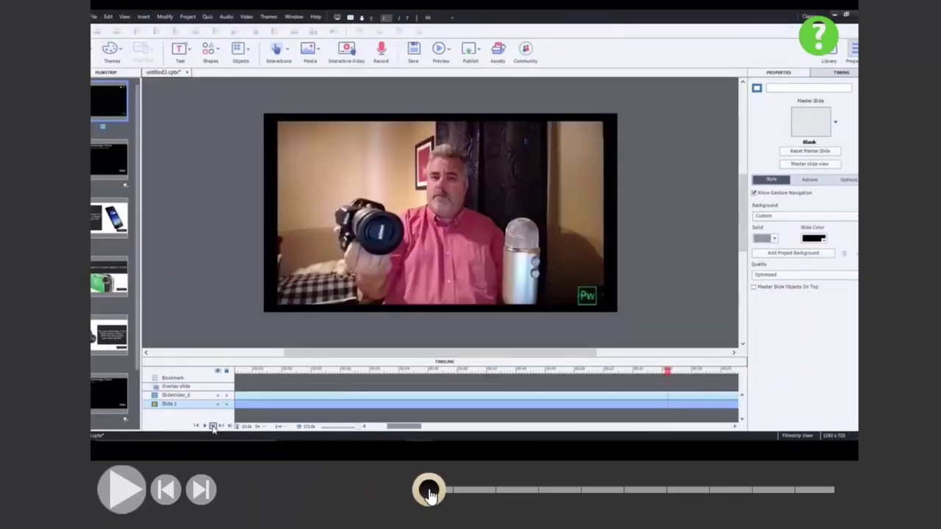
pyautogui.click(123, 506)
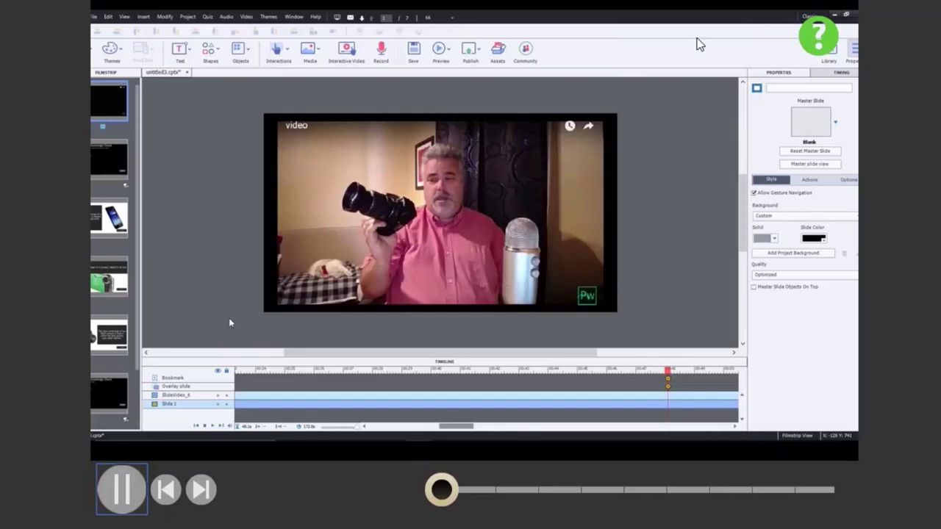
pyautogui.click(822, 44)
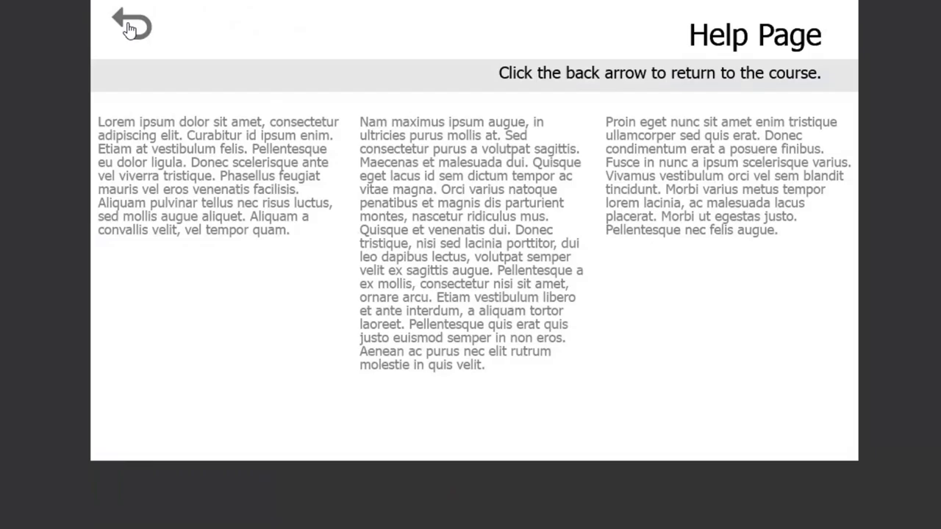
pyautogui.click(144, 27)
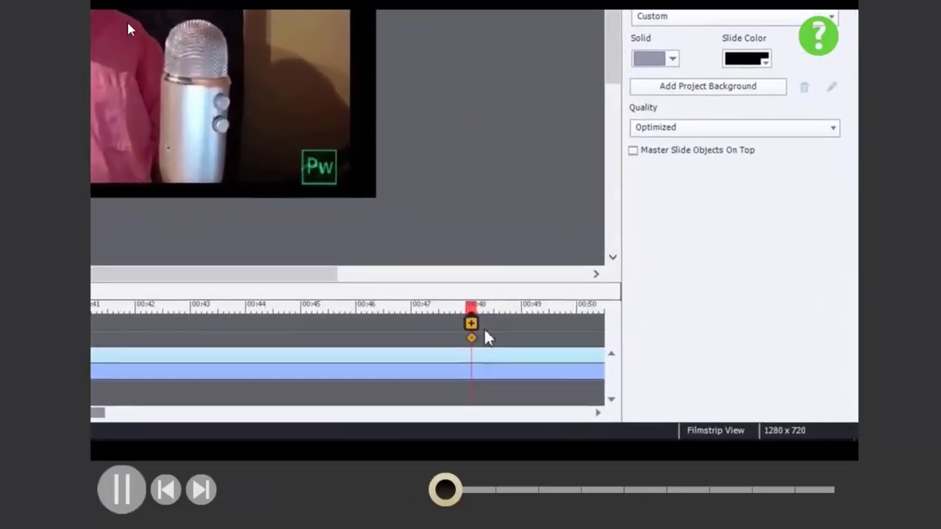